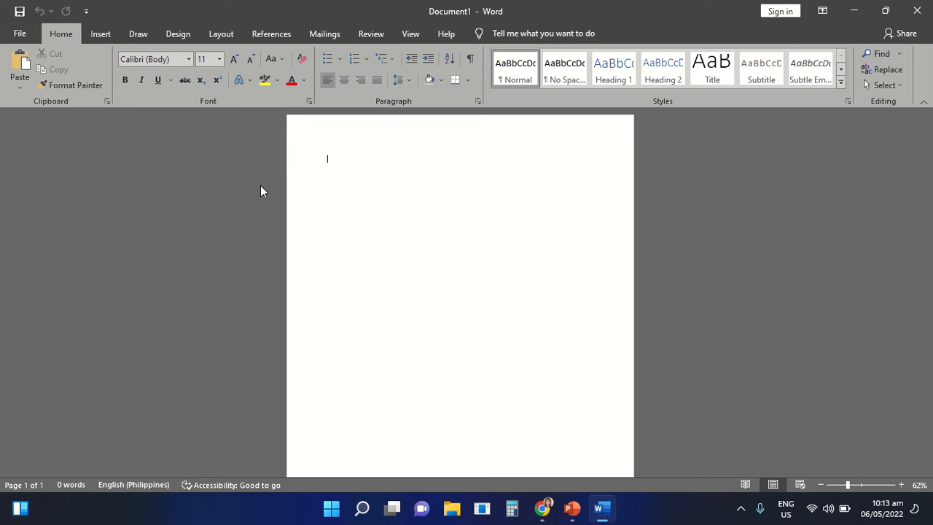
# - Insert a table with 9 columns and 10 rows into the blank document
pyautogui.click(101, 34)
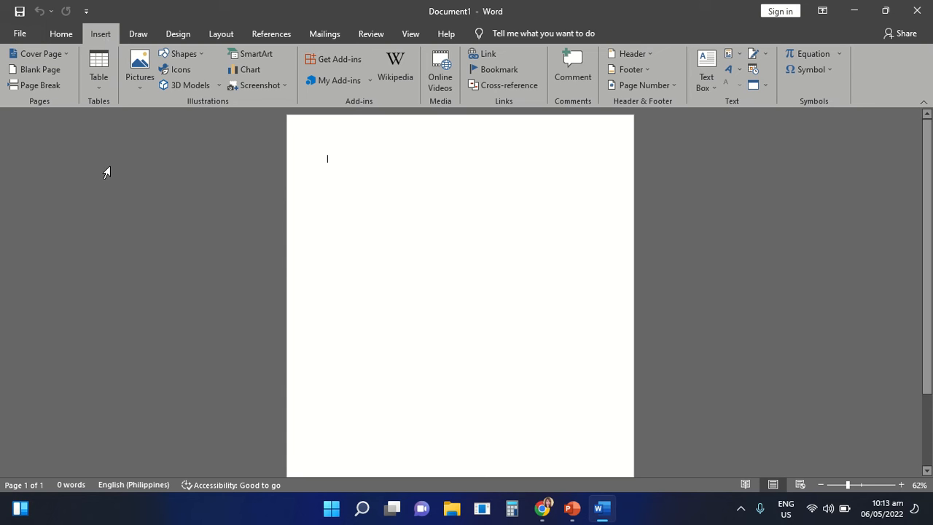
pyautogui.click(102, 91)
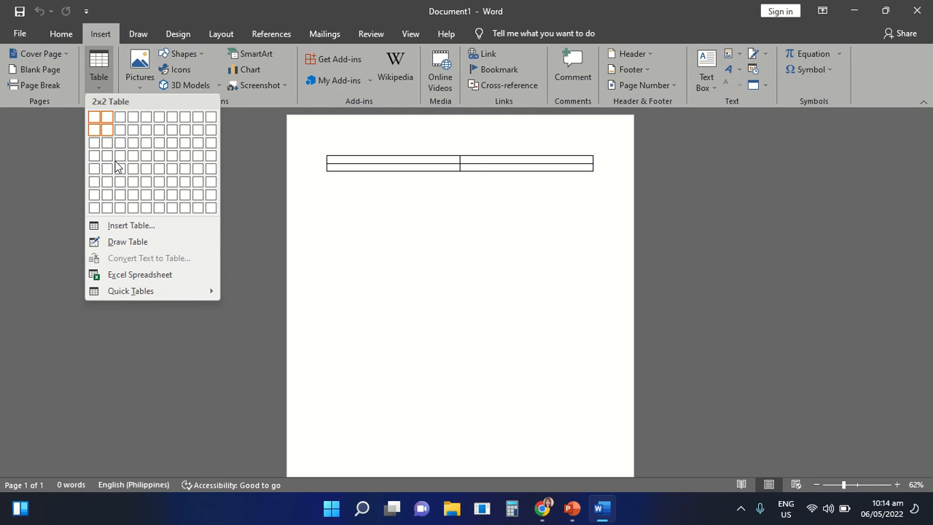
pyautogui.click(144, 227)
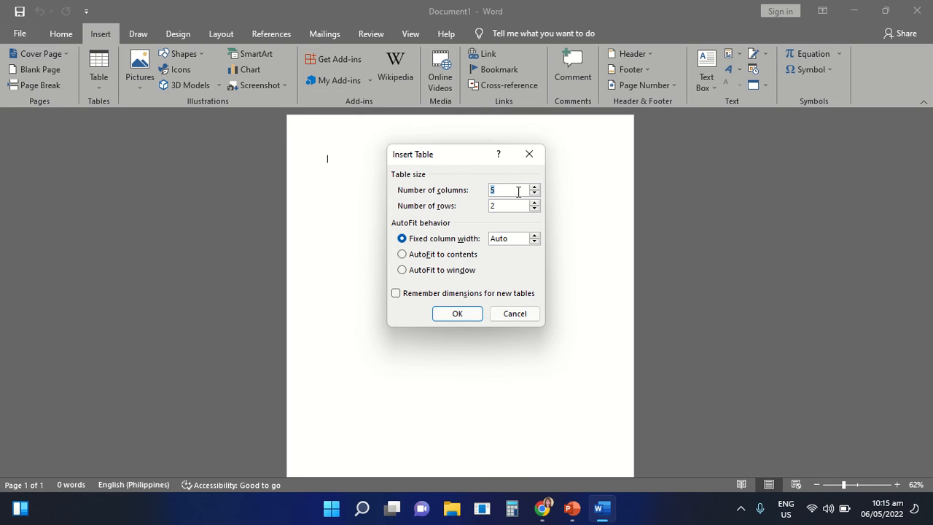
pyautogui.click(518, 192)
pyautogui.press('BackSpace')
pyautogui.write('9')
pyautogui.click(517, 208)
pyautogui.press('BackSpace')
pyautogui.write('10')
pyautogui.click(457, 314)
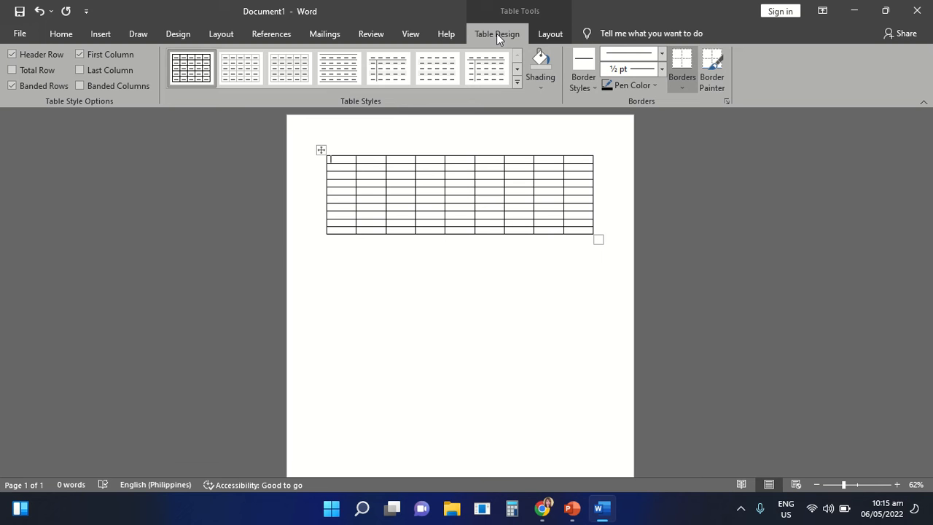
# - Apply the List Table 4 - Accent 4 style to the table
pyautogui.click(547, 34)
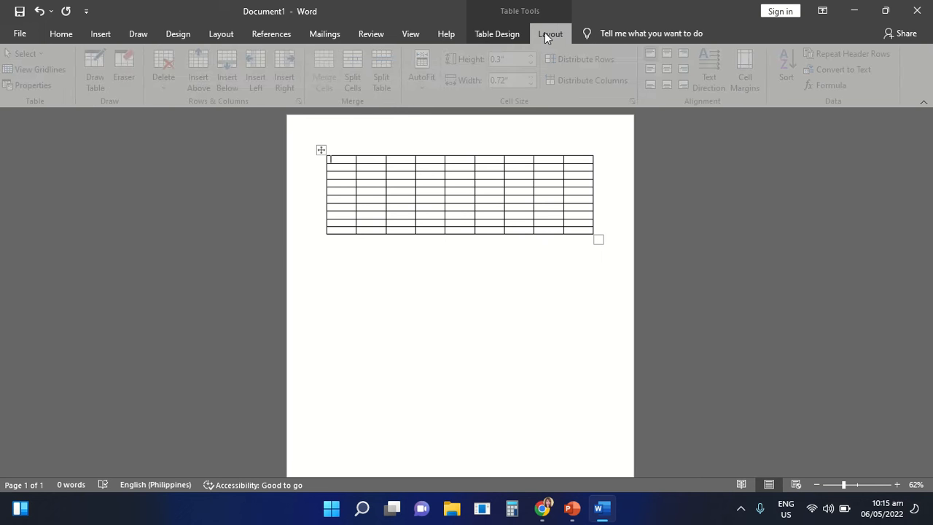
pyautogui.click(508, 36)
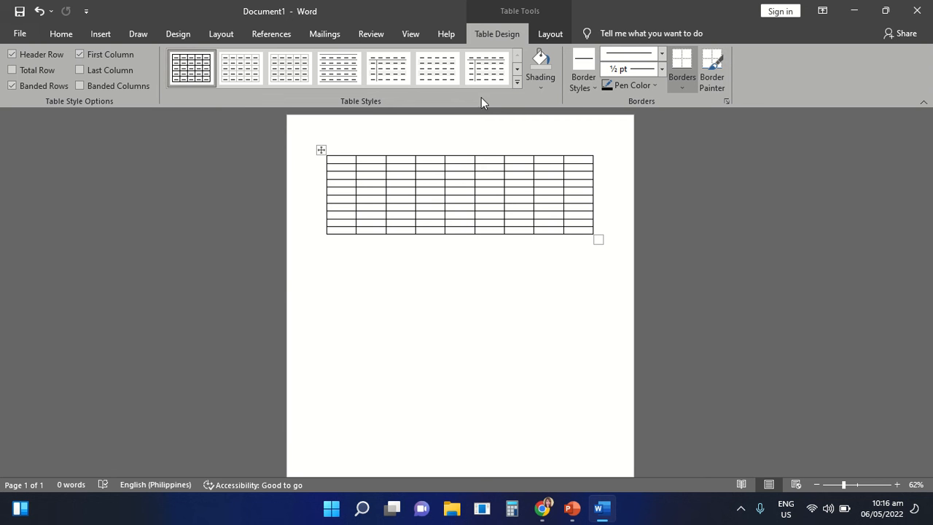
pyautogui.click(517, 85)
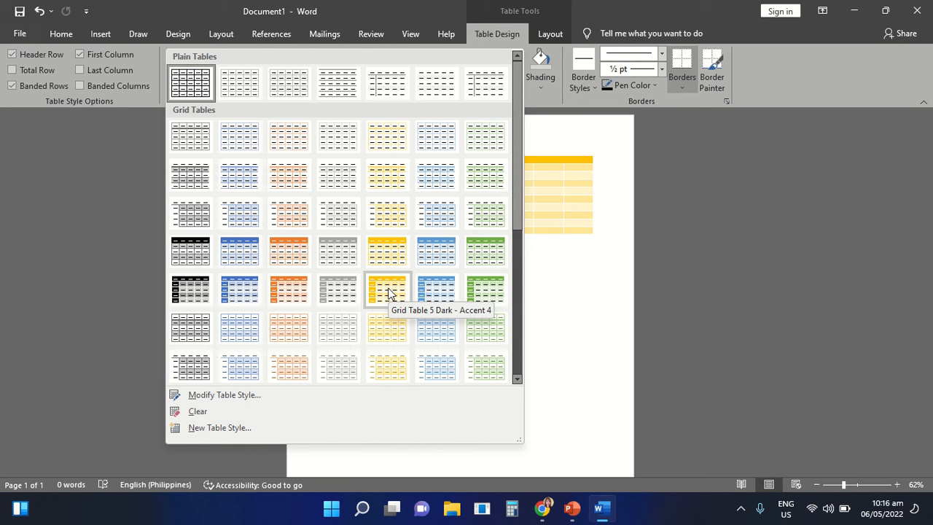
pyautogui.click(520, 305)
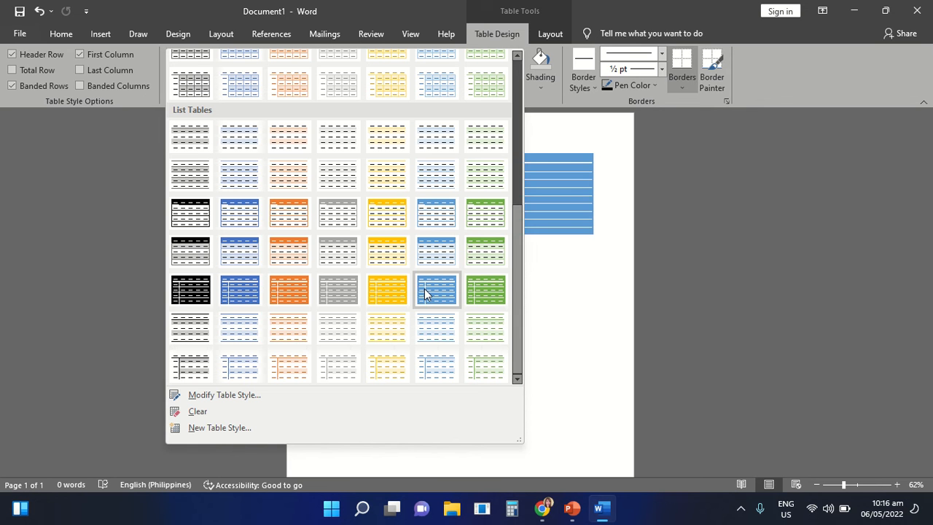
pyautogui.click(389, 255)
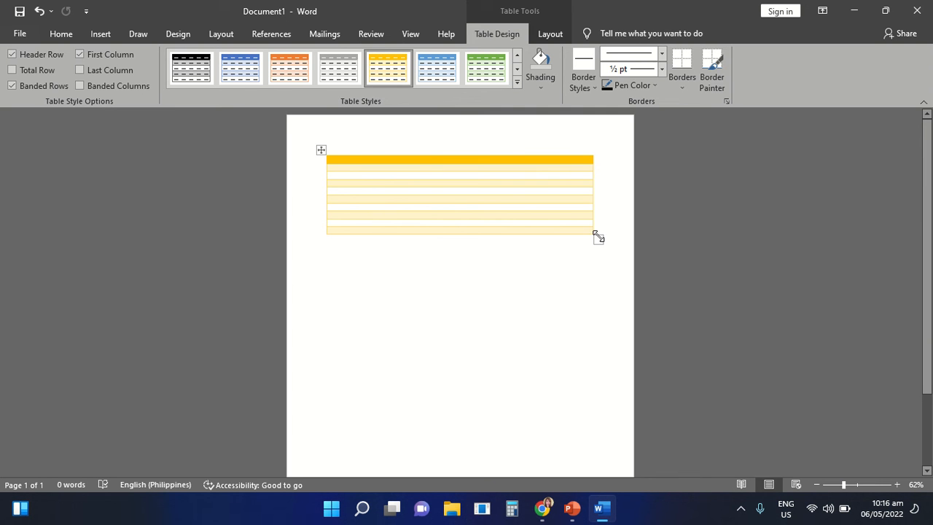
# - Enlarge the whole table so its cells are about 0.62" high and 0.76" wide
pyautogui.moveTo(597, 238); pyautogui.dragTo(610, 397)
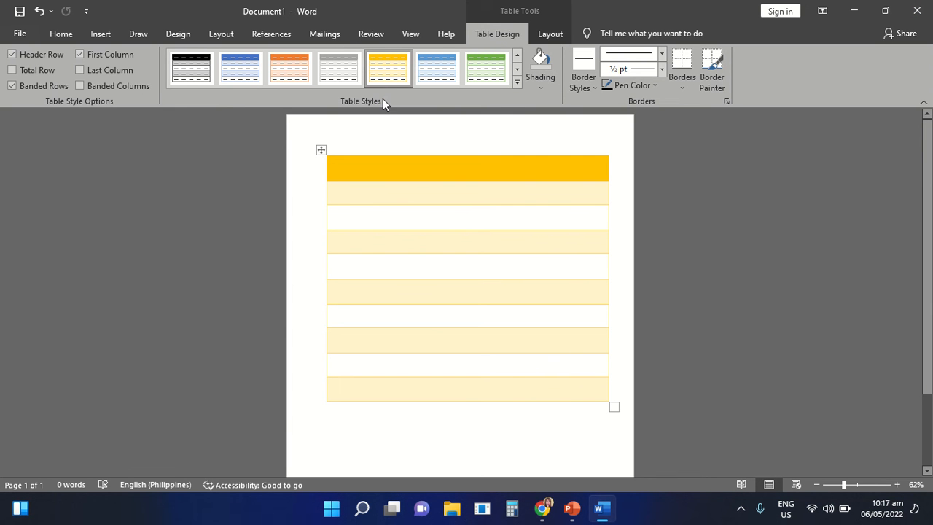
pyautogui.click(554, 38)
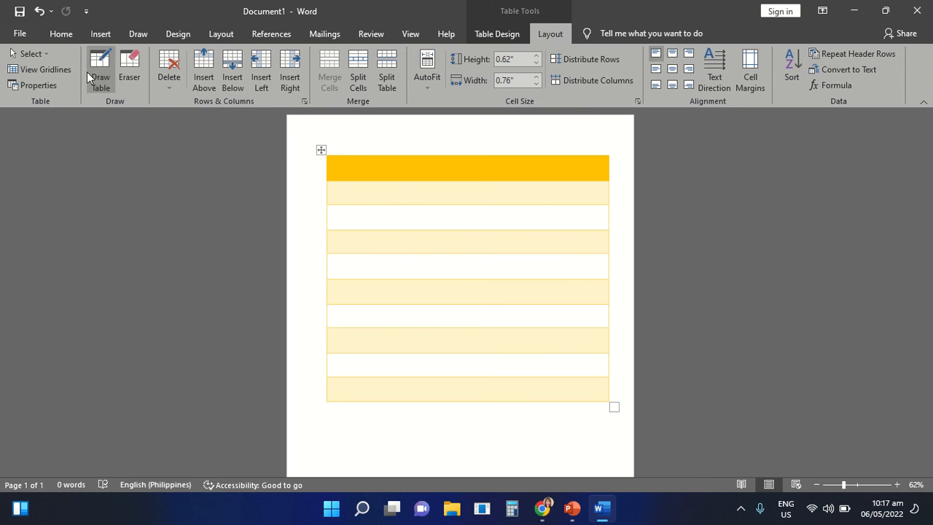
pyautogui.click(129, 71)
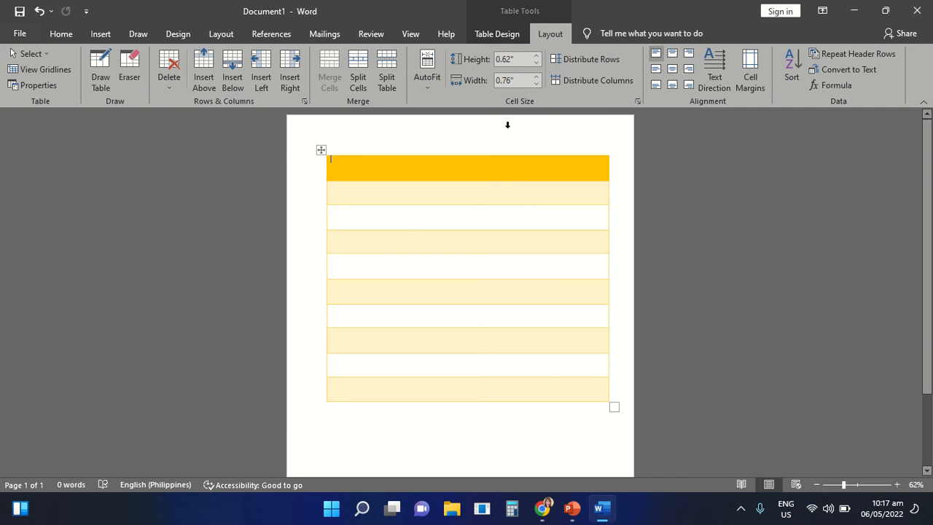
# - Apply the gray dark grid table style with a shaded header row and first column
pyautogui.click(507, 37)
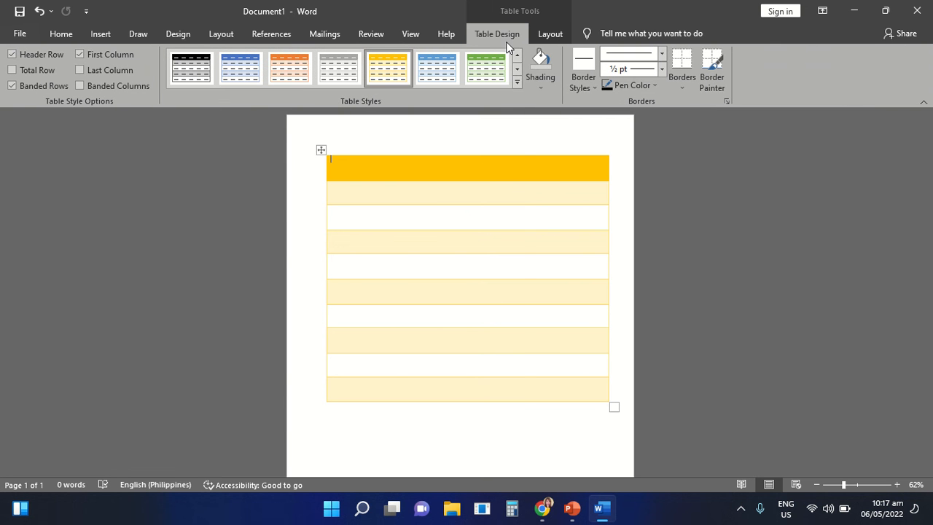
pyautogui.click(517, 85)
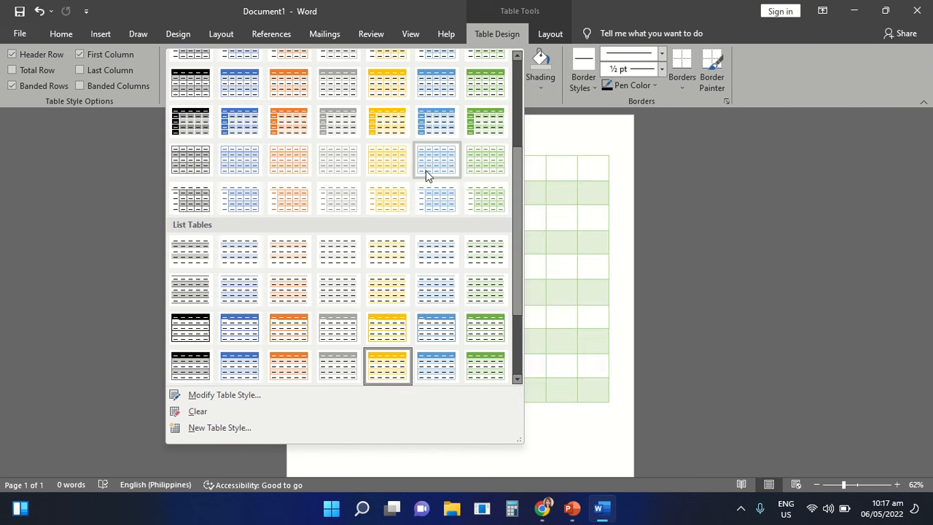
pyautogui.click(334, 121)
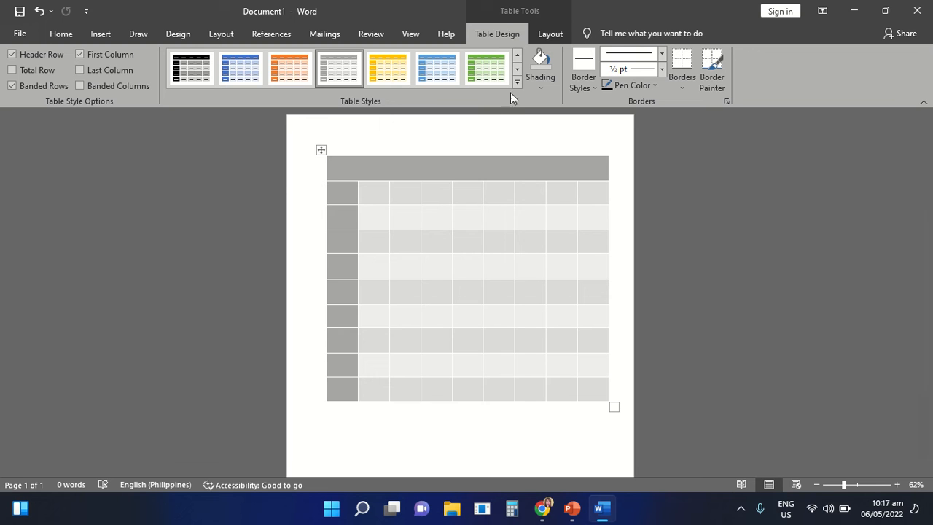
# - Apply the light orange style from the first row of Grid Tables to the table
pyautogui.click(519, 83)
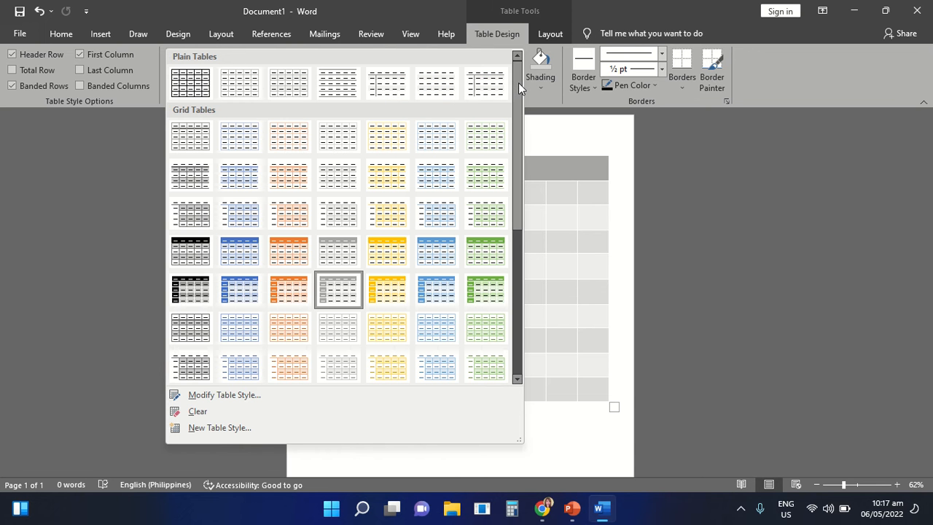
pyautogui.click(521, 248)
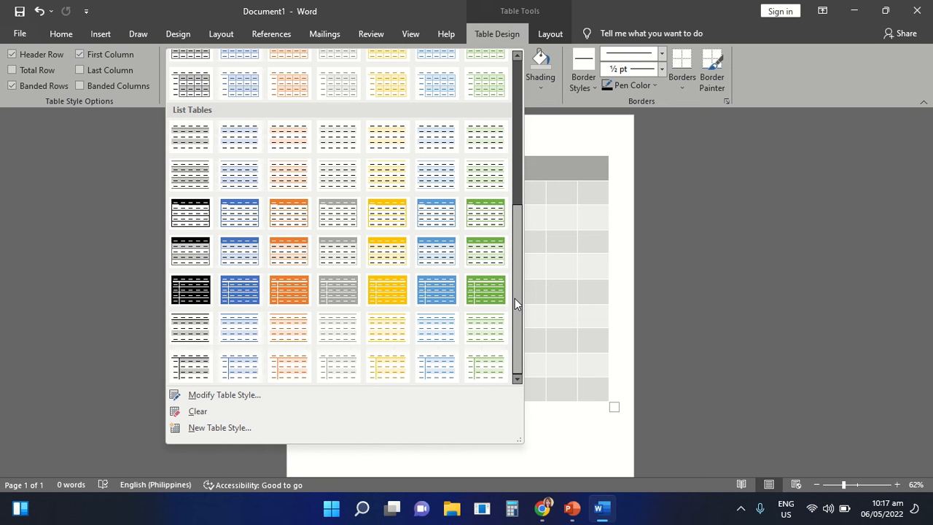
pyautogui.click(517, 167)
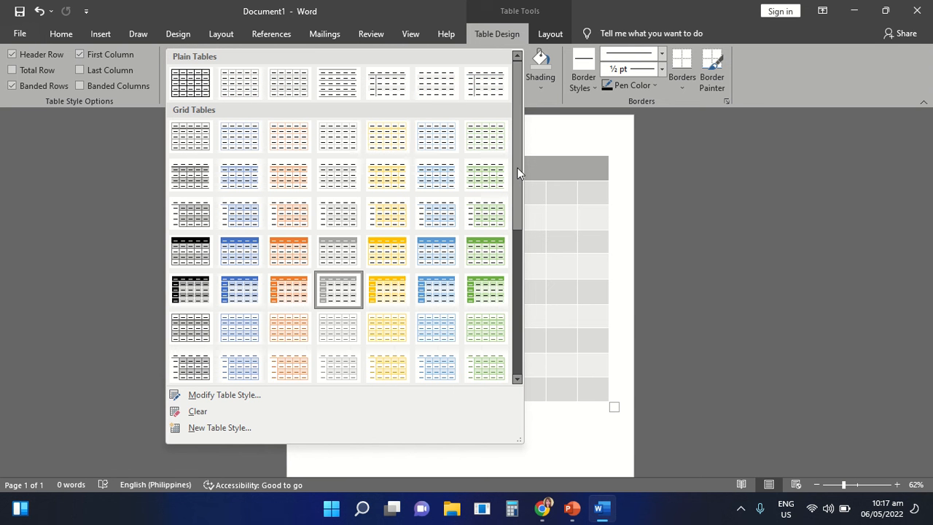
pyautogui.click(295, 144)
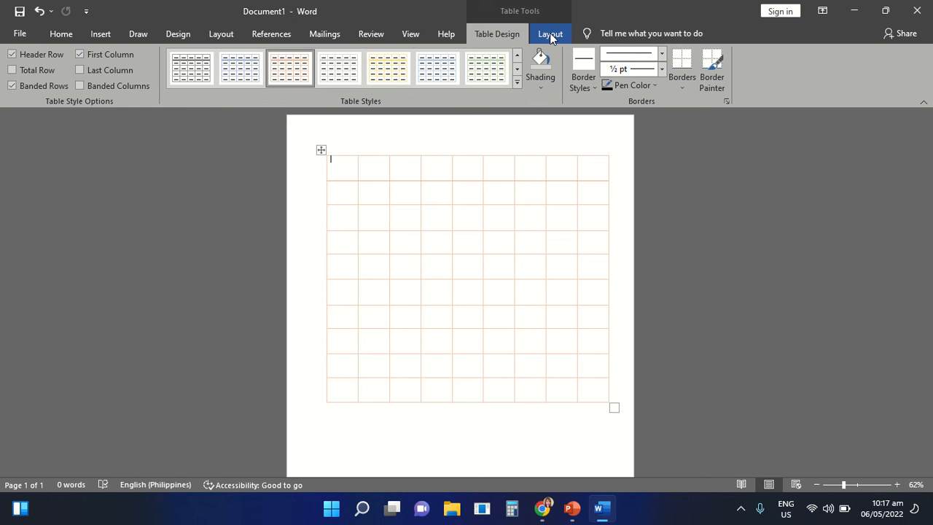
# - Delete the first cell of the table's top row, shifting the remaining cells left
pyautogui.click(549, 32)
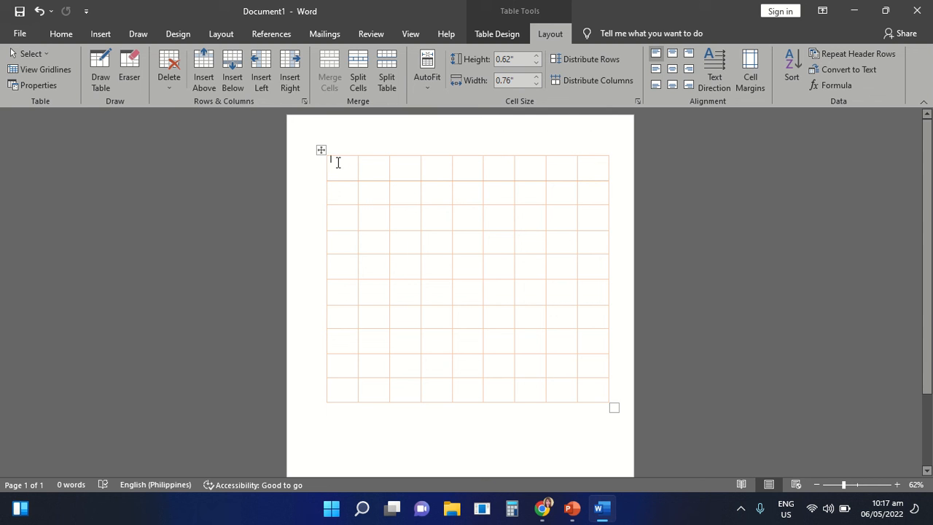
pyautogui.moveTo(340, 163)
pyautogui.mouseDown()
pyautogui.moveTo(347, 189)
pyautogui.moveTo(348, 165)
pyautogui.mouseUp()
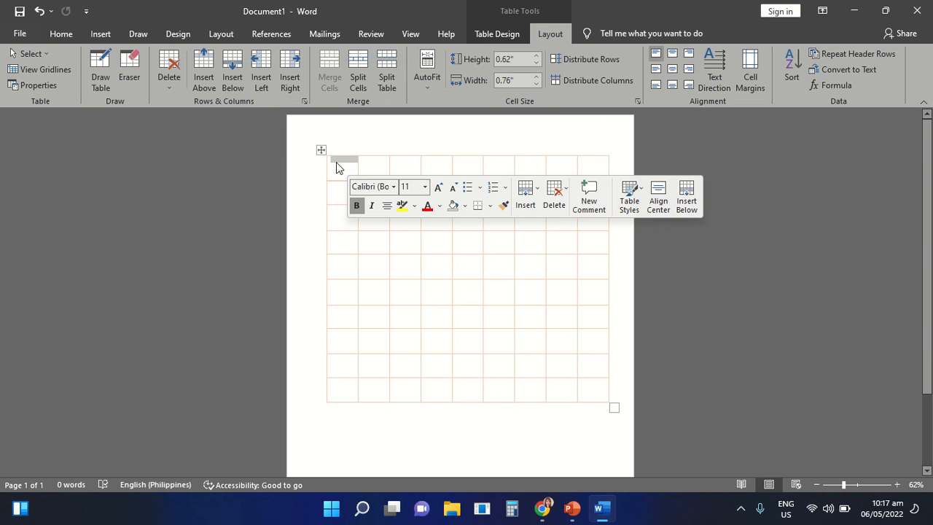
pyautogui.click(172, 72)
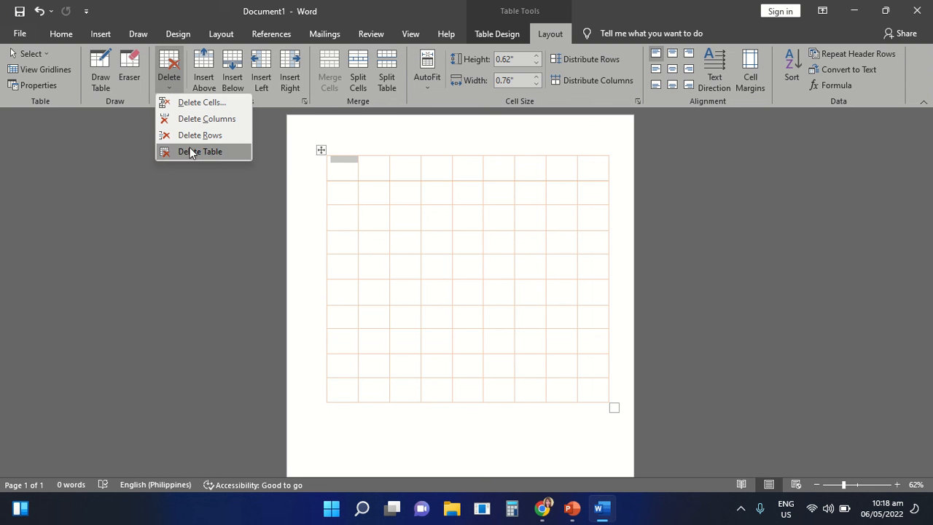
pyautogui.click(201, 103)
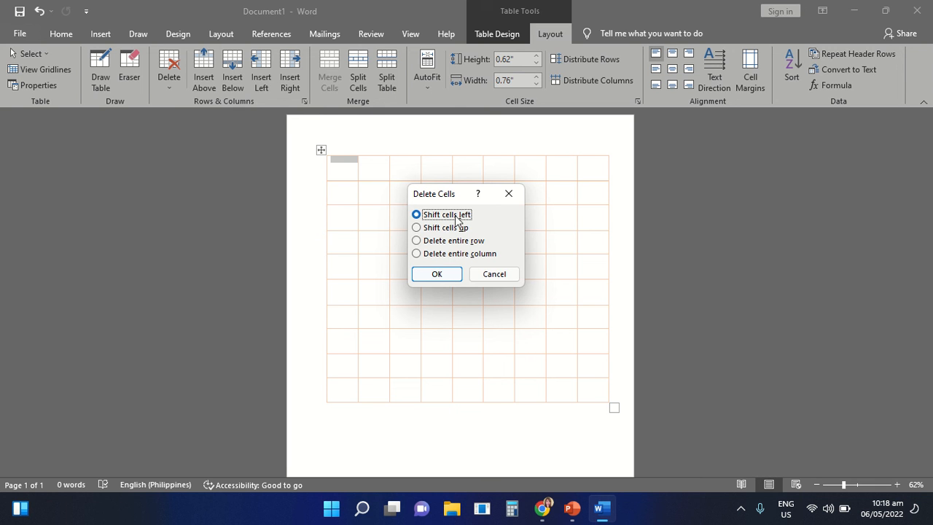
pyautogui.click(437, 274)
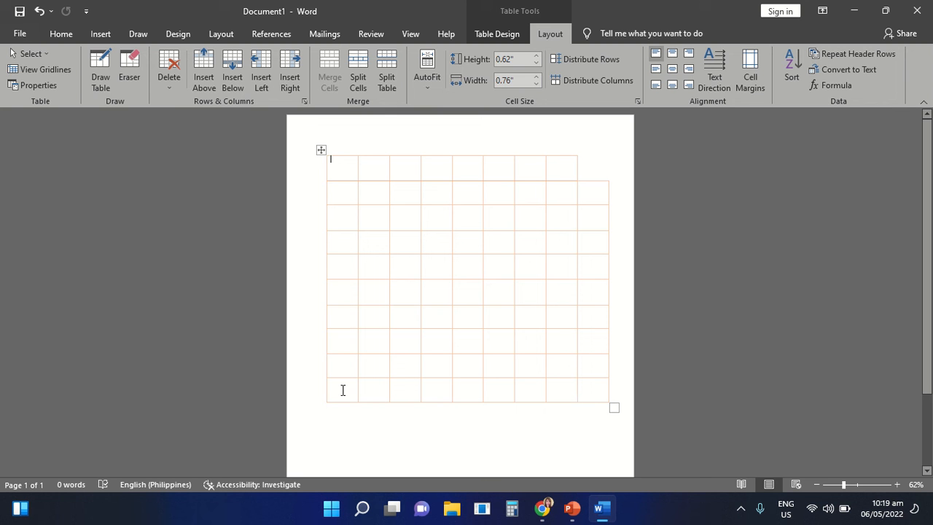
# - Insert a new row below the table's last row
pyautogui.moveTo(344, 390); pyautogui.dragTo(605, 396)
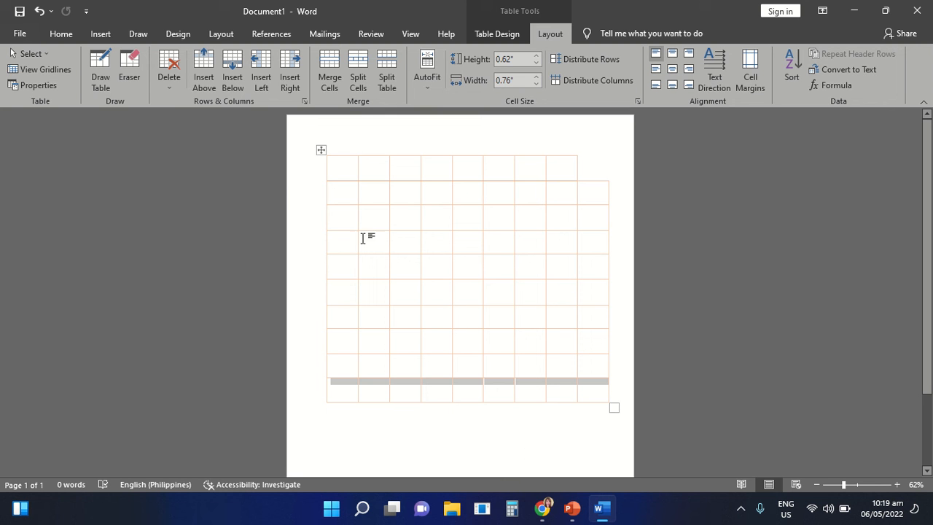
pyautogui.click(236, 80)
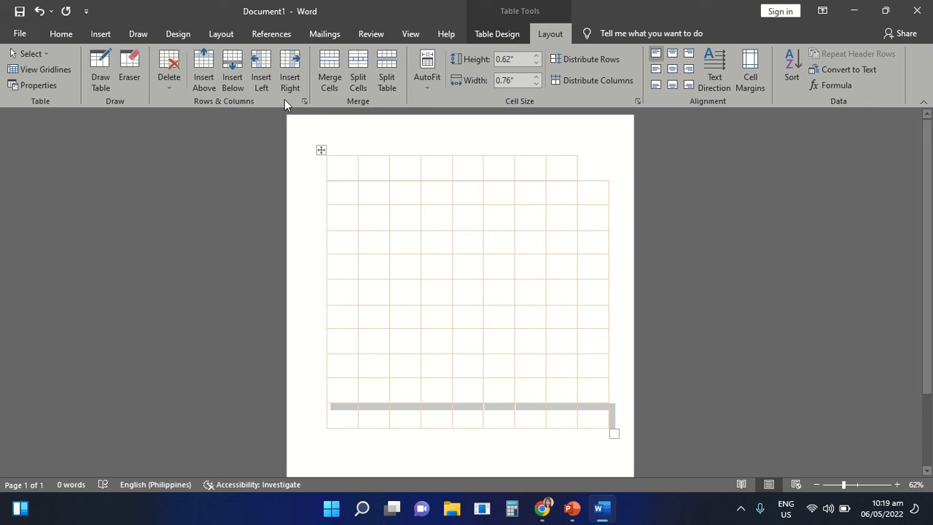
pyautogui.click(346, 167)
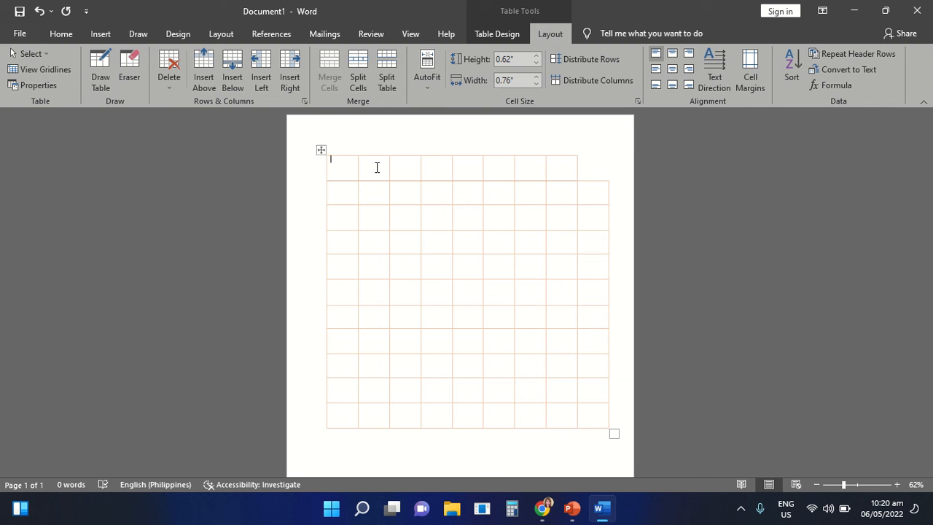
# - Insert a new column directly to the right of the table's first column
pyautogui.moveTo(334, 168); pyautogui.dragTo(344, 424)
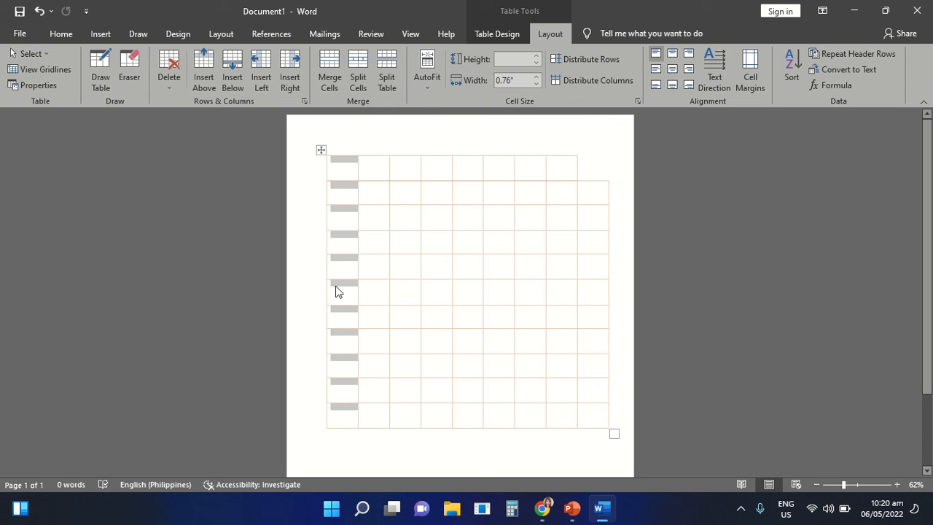
pyautogui.click(297, 80)
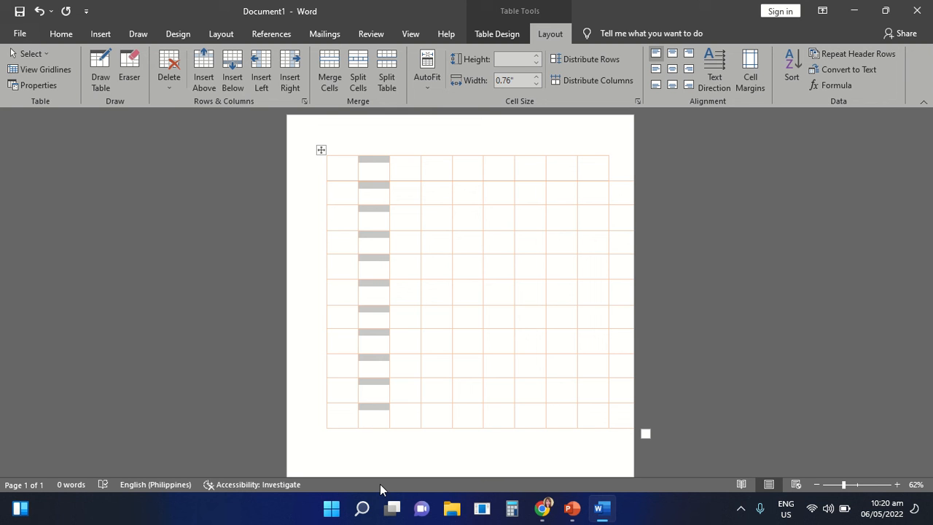
pyautogui.click(394, 210)
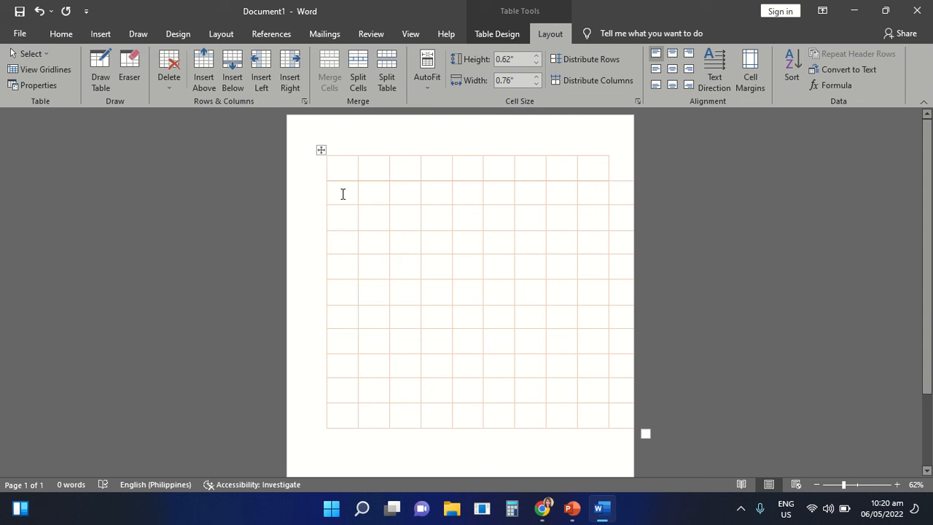
# - Merge the first two cells of the table's second row
pyautogui.moveTo(341, 193); pyautogui.dragTo(373, 192)
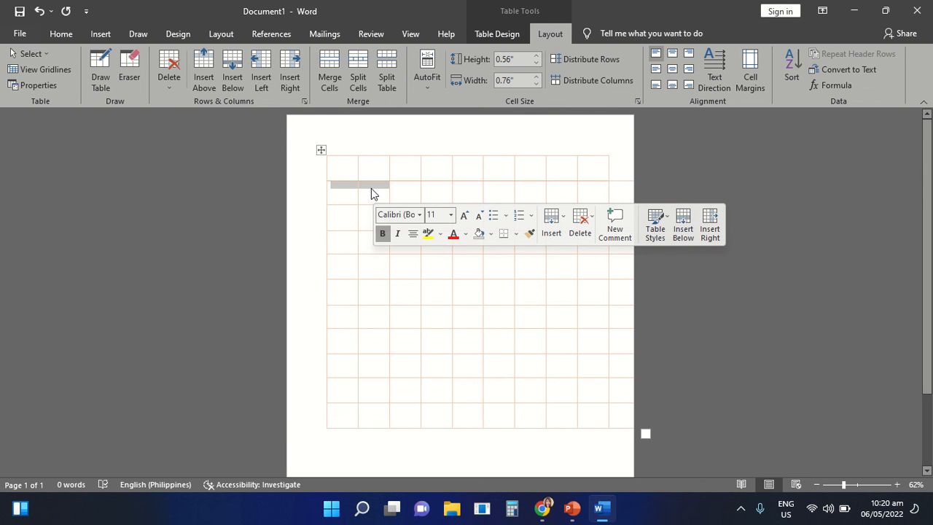
pyautogui.click(333, 66)
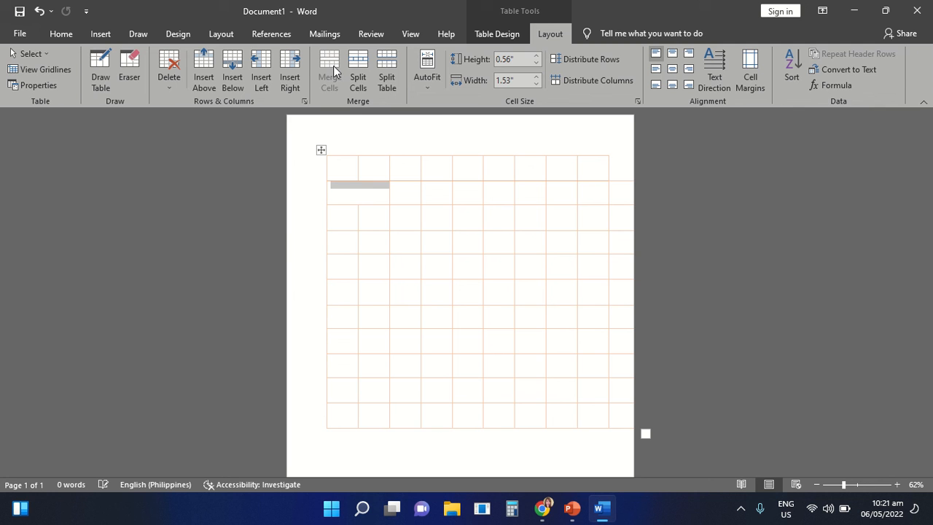
pyautogui.click(375, 202)
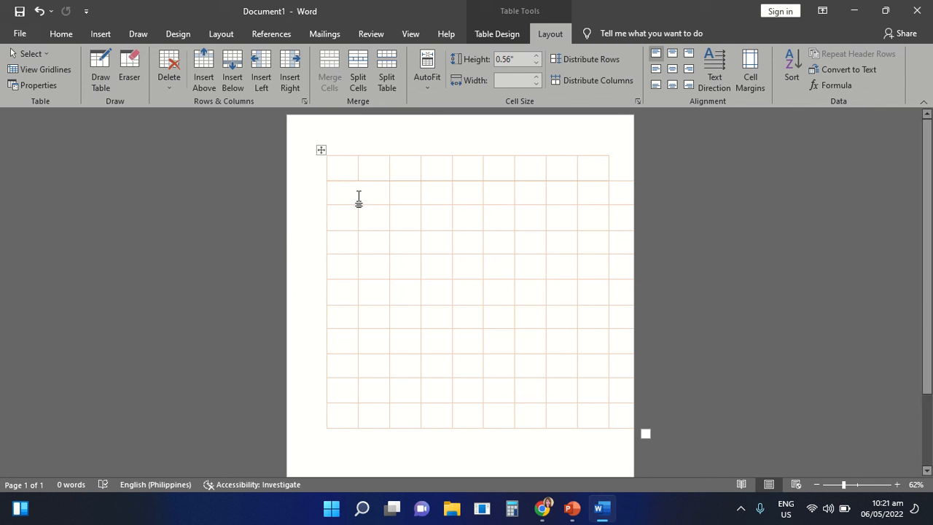